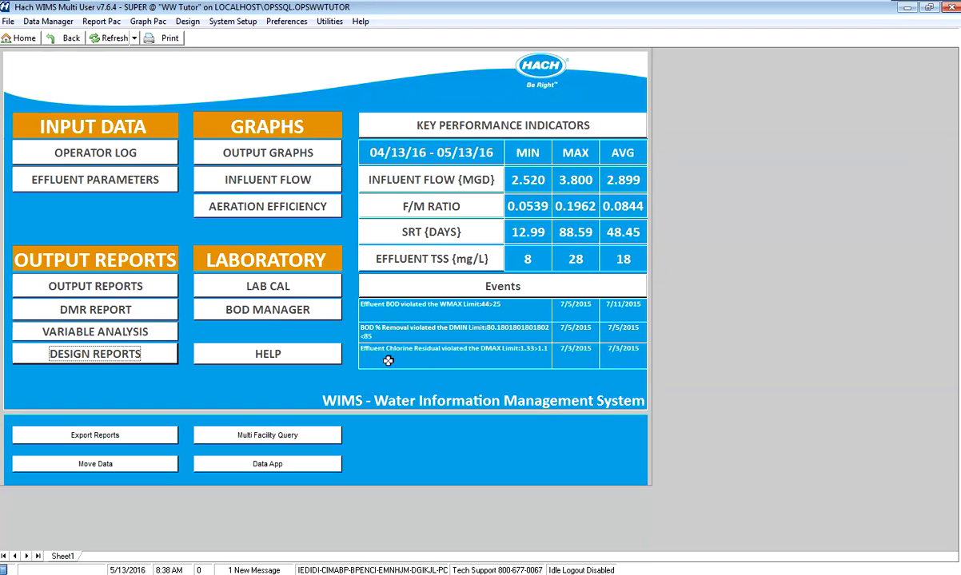
# - Launch Spread Report Design from the DESIGN REPORTS option on the WIMS home screen
pyautogui.click(115, 360)
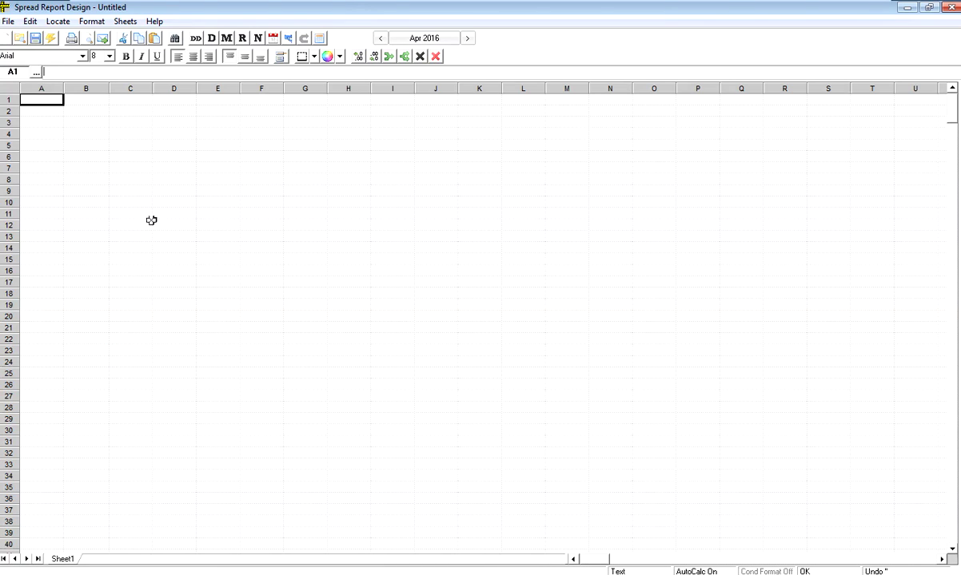
# - Open the saved report Monthly Report #1 from the Process Reports group
pyautogui.click(10, 22)
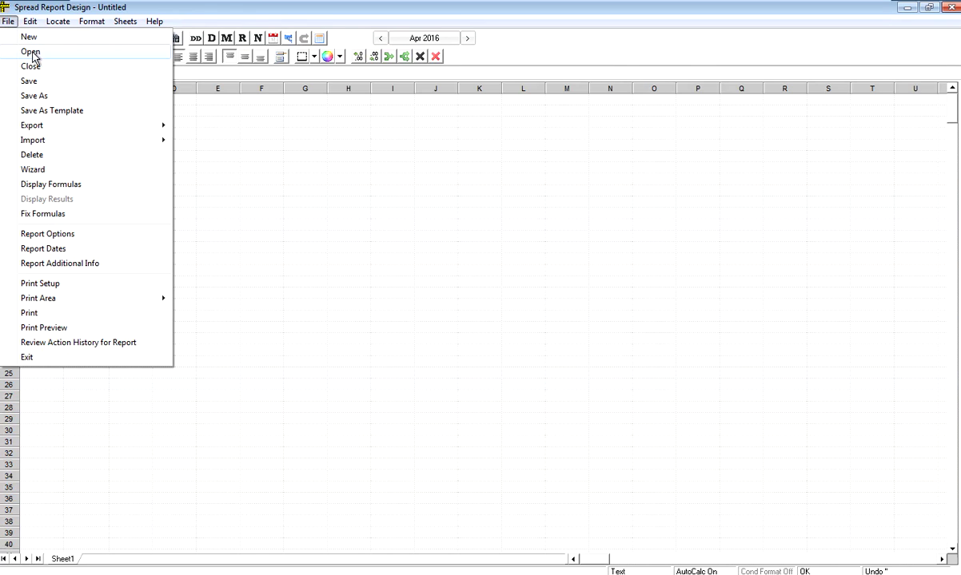
pyautogui.click(32, 52)
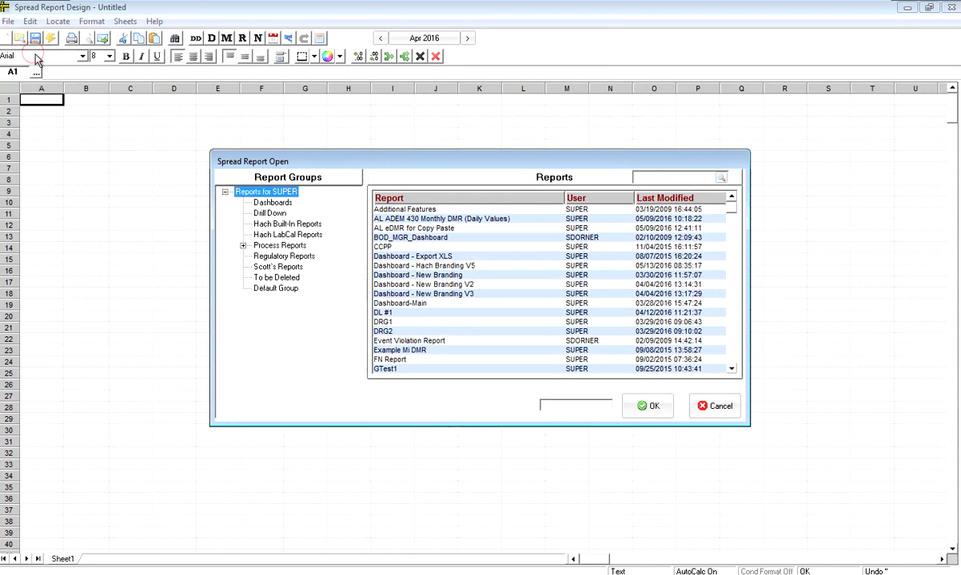
pyautogui.click(279, 248)
pyautogui.click(399, 258)
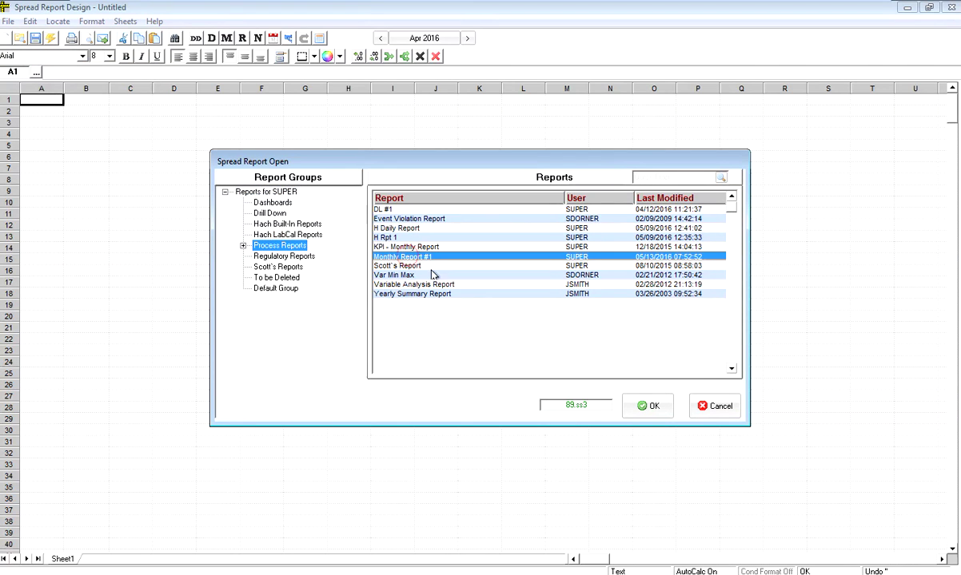
pyautogui.click(647, 406)
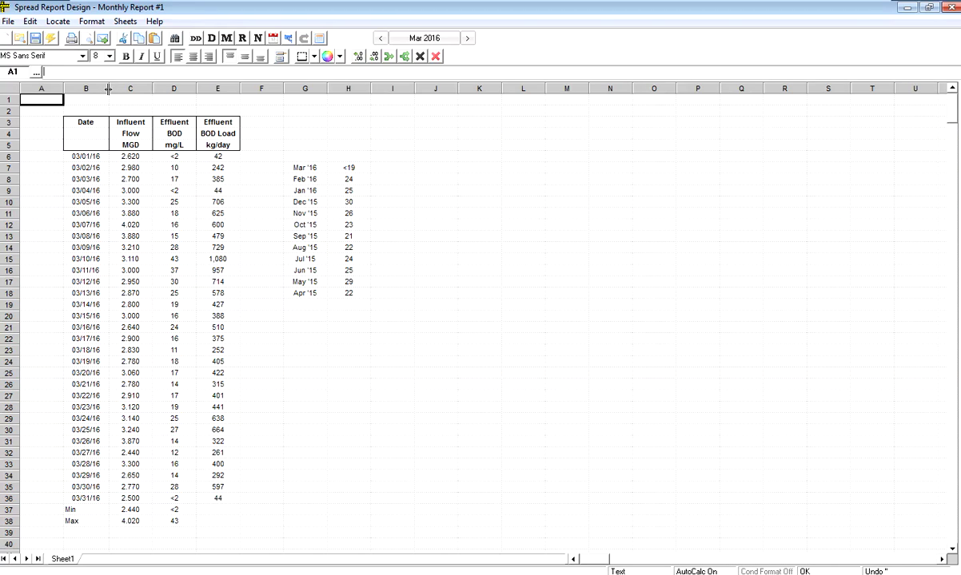
# - Widen columns B and C, then resize columns B through E to one equal width
pyautogui.moveTo(109, 88)
pyautogui.mouseDown()
pyautogui.moveTo(117, 90)
pyautogui.moveTo(100, 91)
pyautogui.moveTo(118, 93)
pyautogui.moveTo(97, 91)
pyautogui.moveTo(119, 90)
pyautogui.mouseUp()
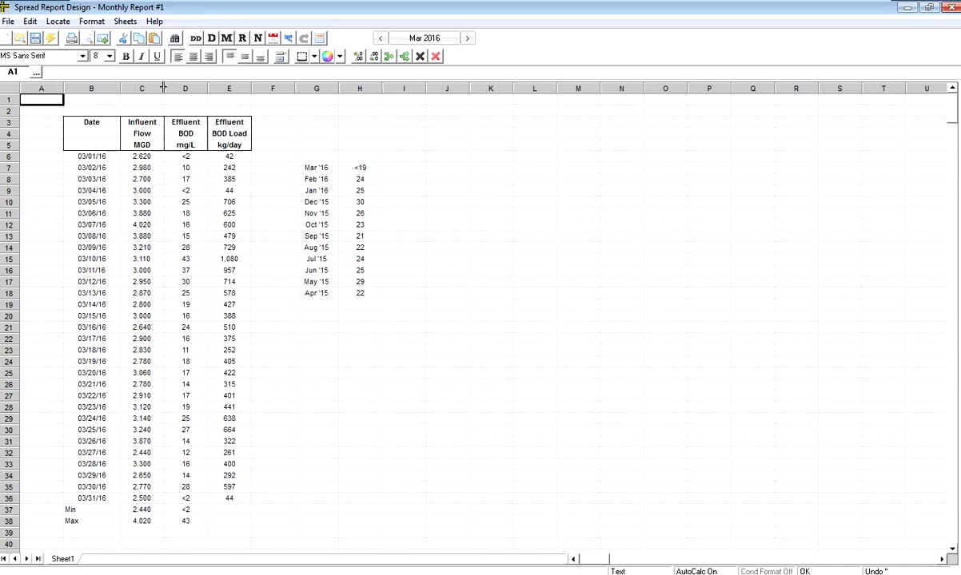
pyautogui.moveTo(164, 88); pyautogui.dragTo(178, 88)
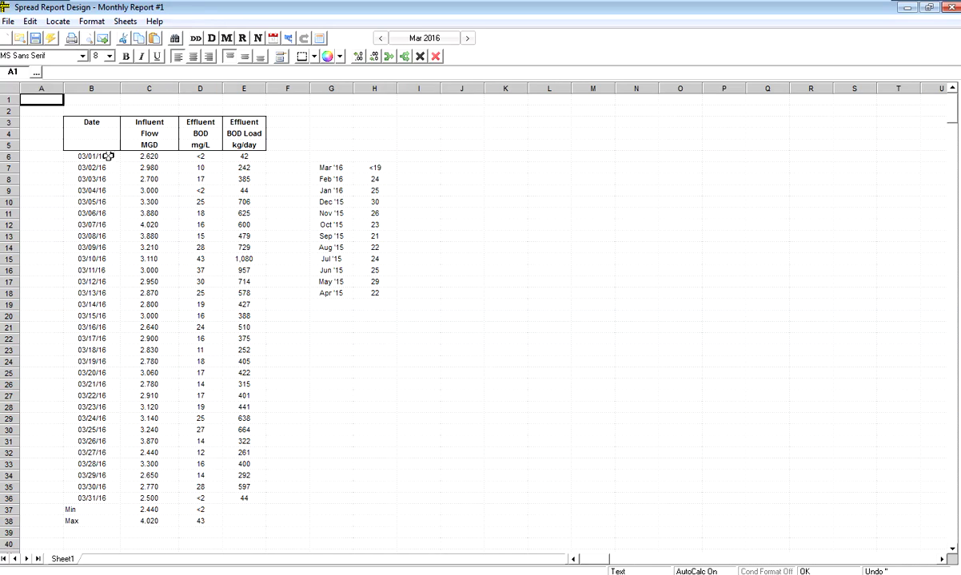
pyautogui.click(93, 88)
pyautogui.moveTo(93, 87); pyautogui.dragTo(252, 97)
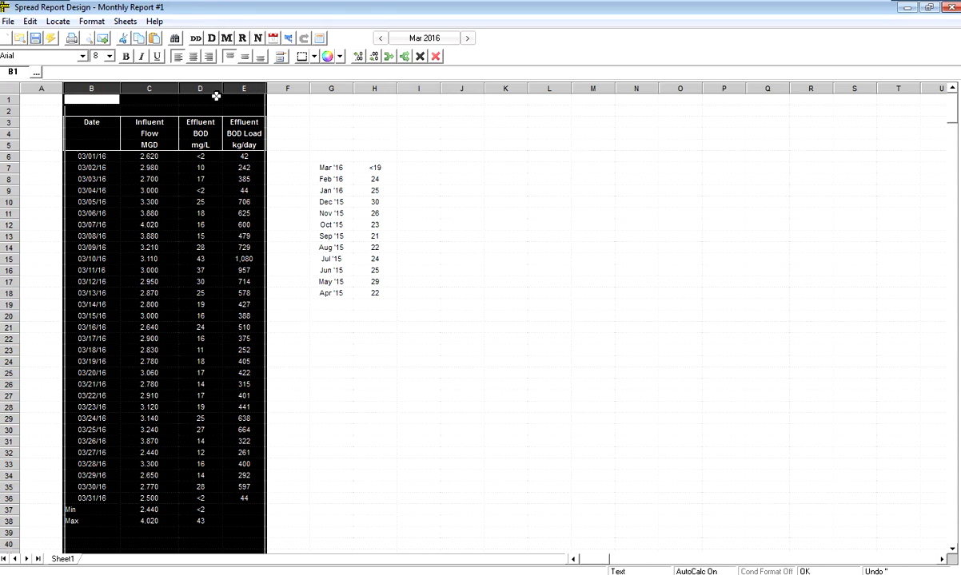
pyautogui.moveTo(179, 88)
pyautogui.mouseDown()
pyautogui.moveTo(190, 88)
pyautogui.moveTo(171, 88)
pyautogui.mouseUp()
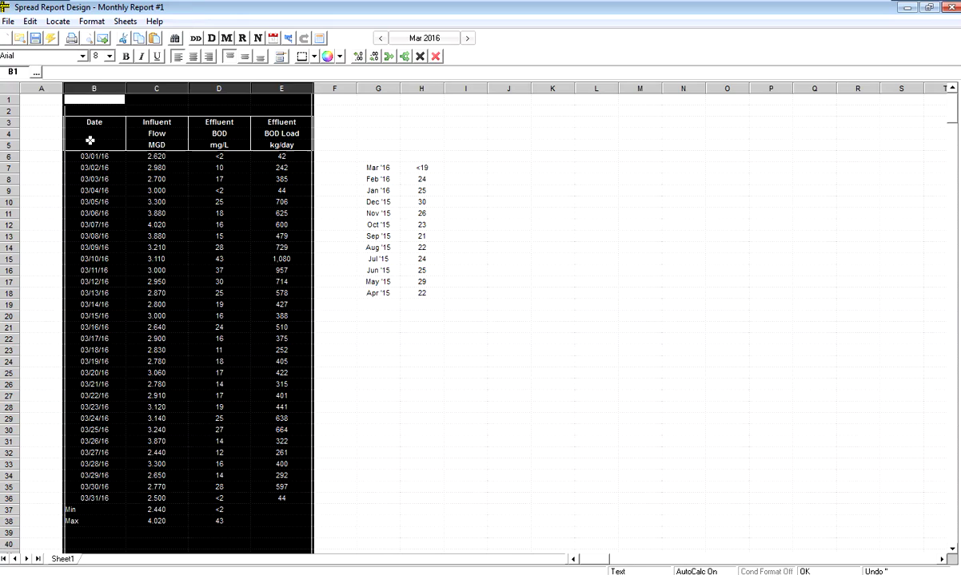
# - Fill the B3:E5 header cells, Date through Effluent BOD Load, with a light yellow background
pyautogui.click(84, 122)
pyautogui.moveTo(84, 122); pyautogui.dragTo(266, 144)
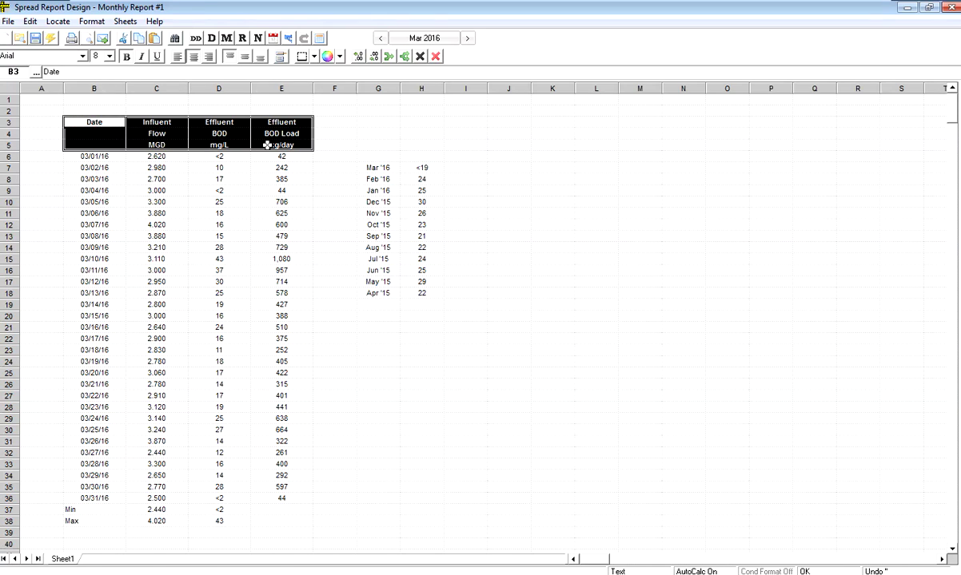
pyautogui.click(328, 57)
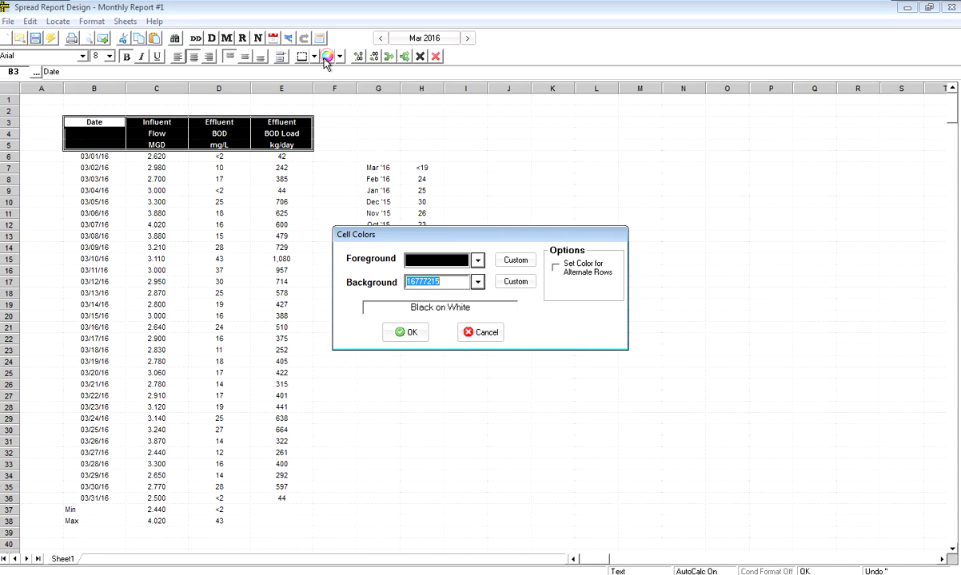
pyautogui.click(477, 282)
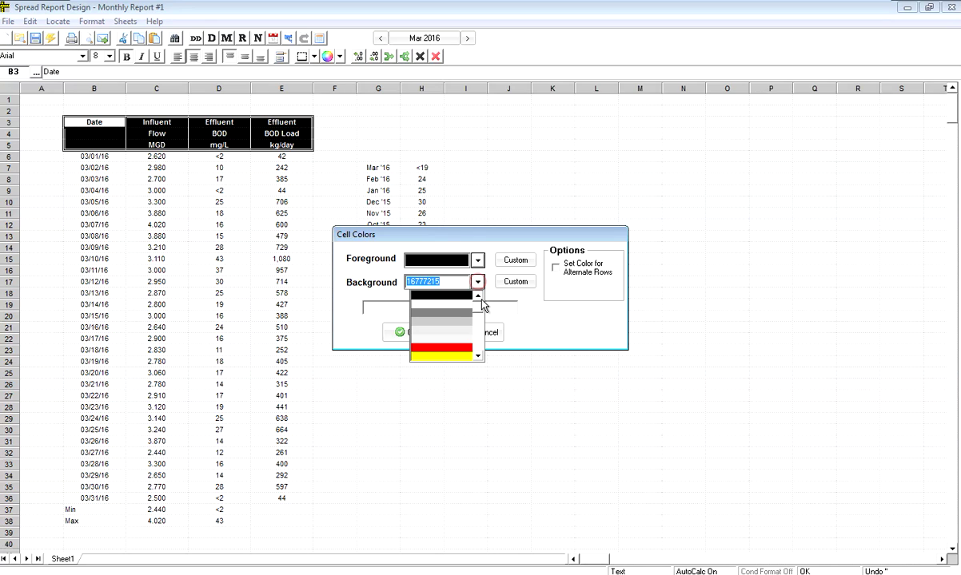
pyautogui.scroll(-3, 477, 311)
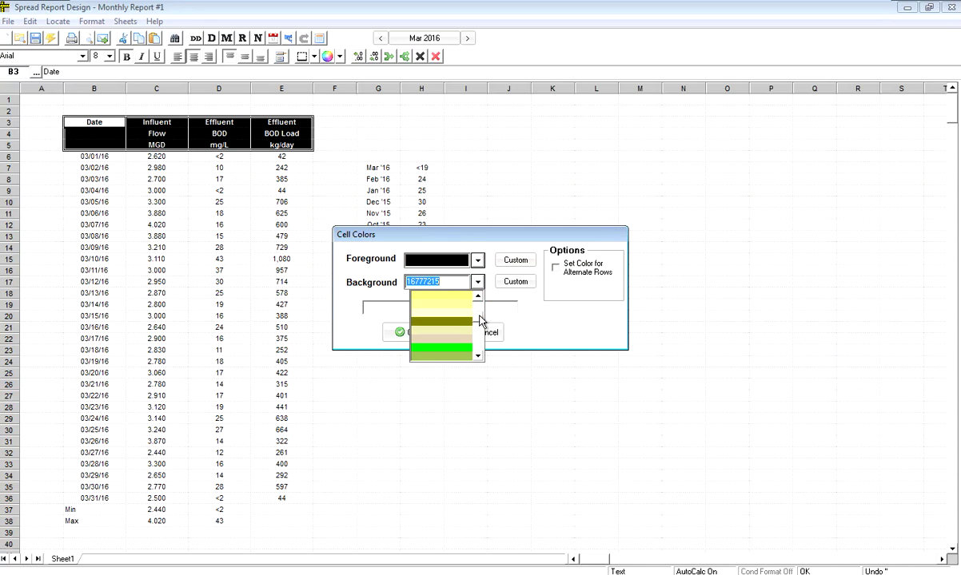
pyautogui.click(458, 311)
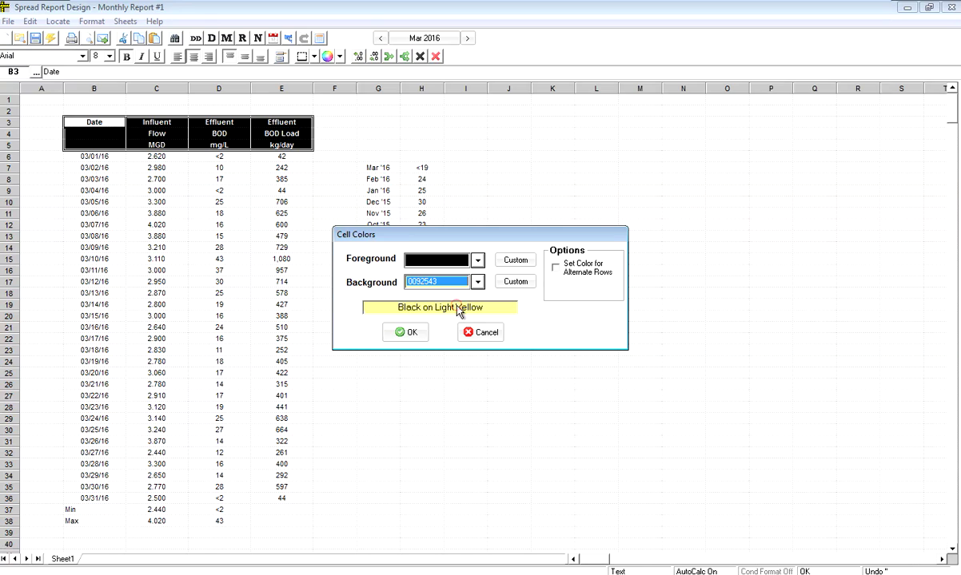
pyautogui.click(407, 332)
pyautogui.click(330, 225)
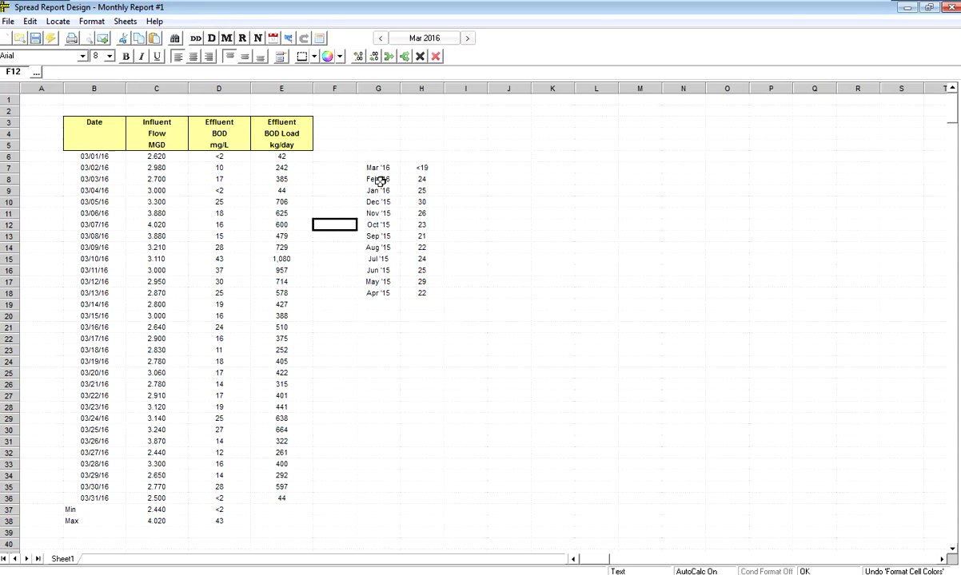
# - Enter Month in G6, BOD in H6 and SUMMARY STATS in G5
pyautogui.click(429, 166)
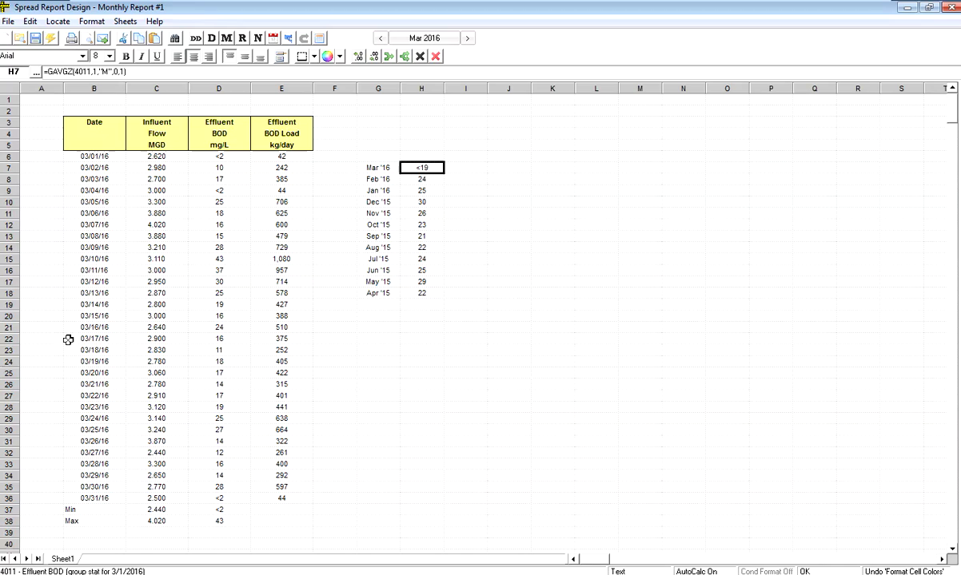
pyautogui.press('Num_Lock')
pyautogui.press('Num_Lock')
pyautogui.click(376, 155)
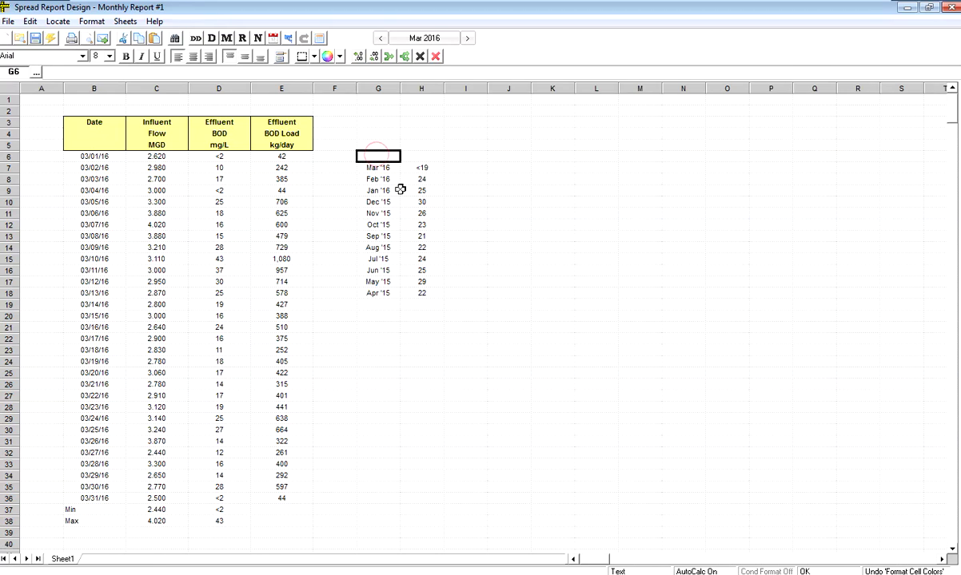
pyautogui.write('MOn')
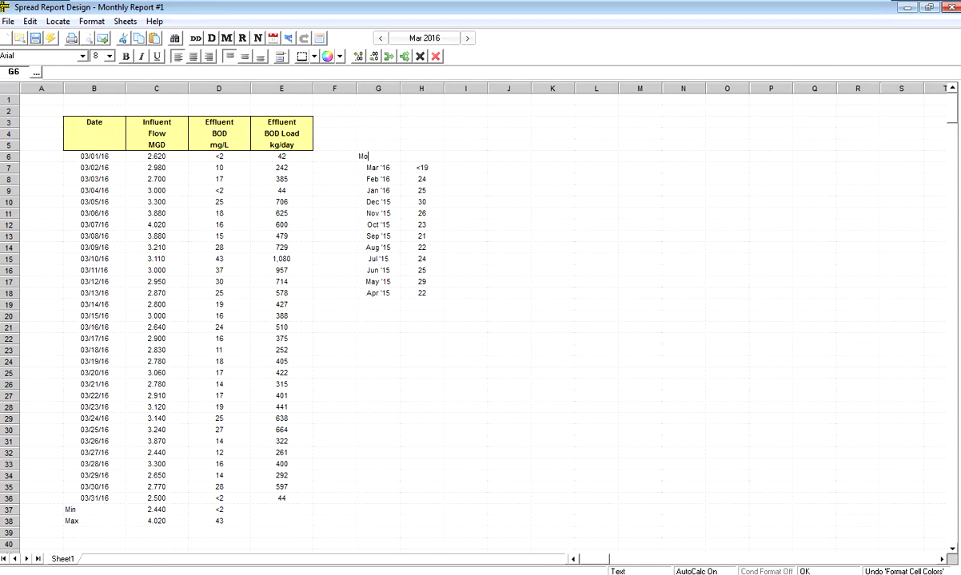
pyautogui.press('Tab')
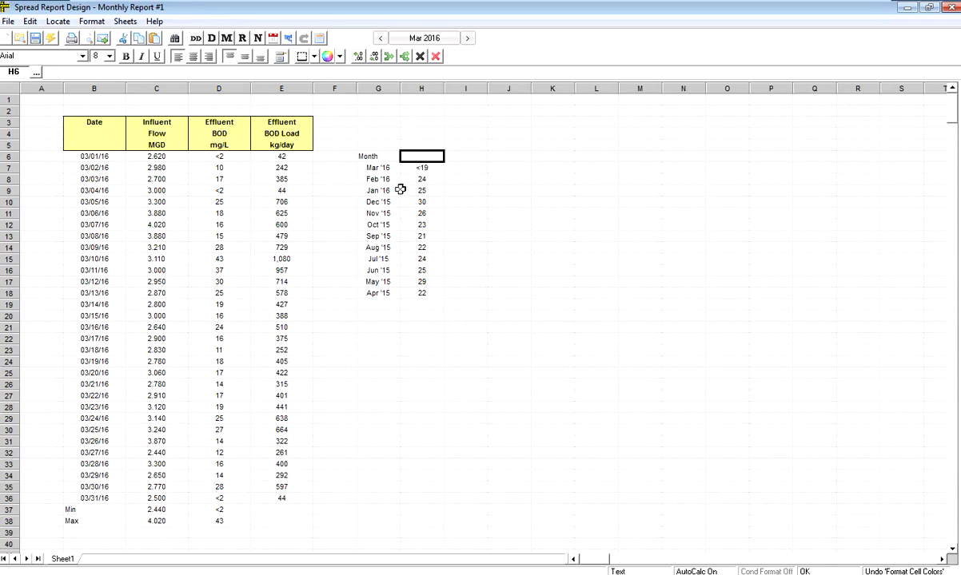
pyautogui.write('A')
pyautogui.click(361, 143)
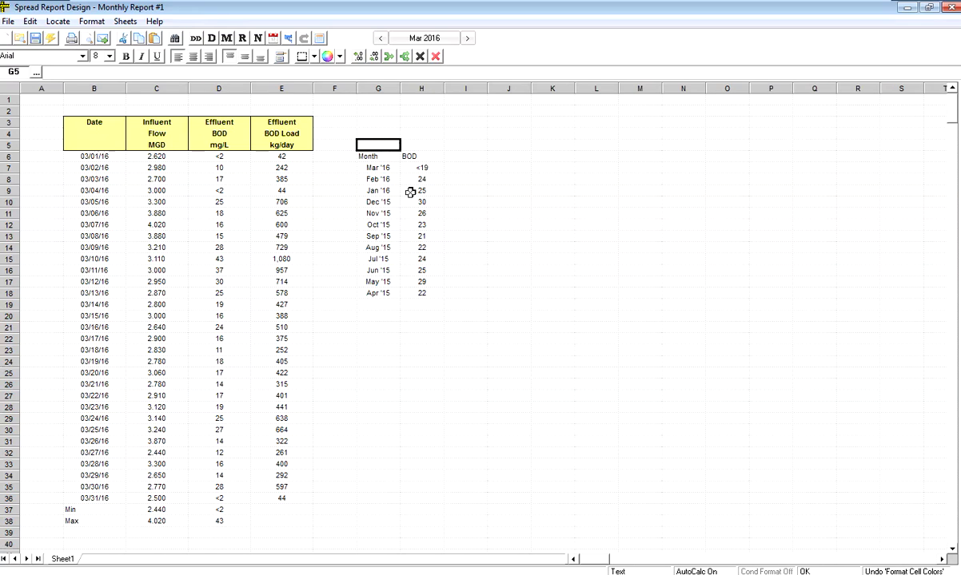
pyautogui.write('SUMMARY')
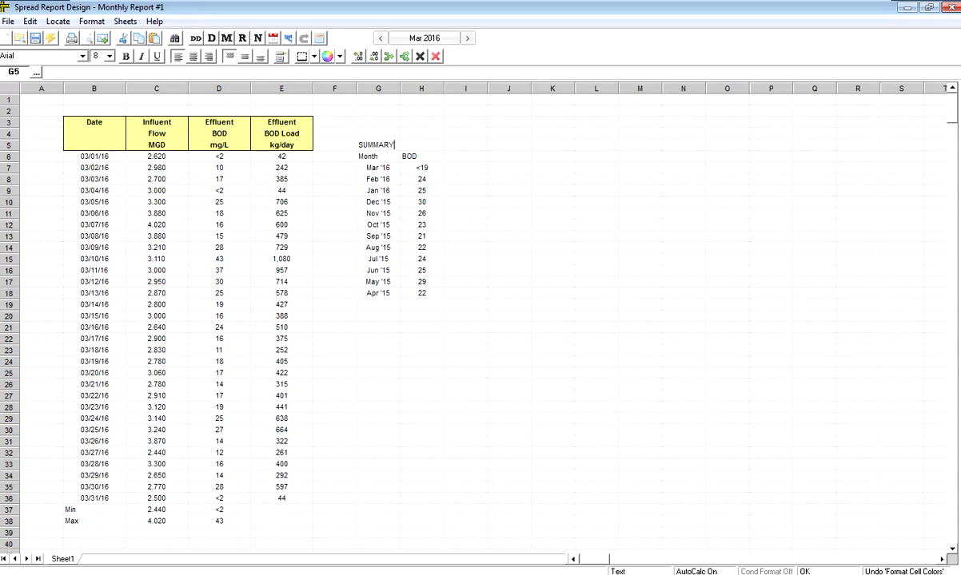
pyautogui.write(' STATS')
# - Bold the SUMMARY STATS title and merge it centred across G5:H5
pyautogui.click(422, 167)
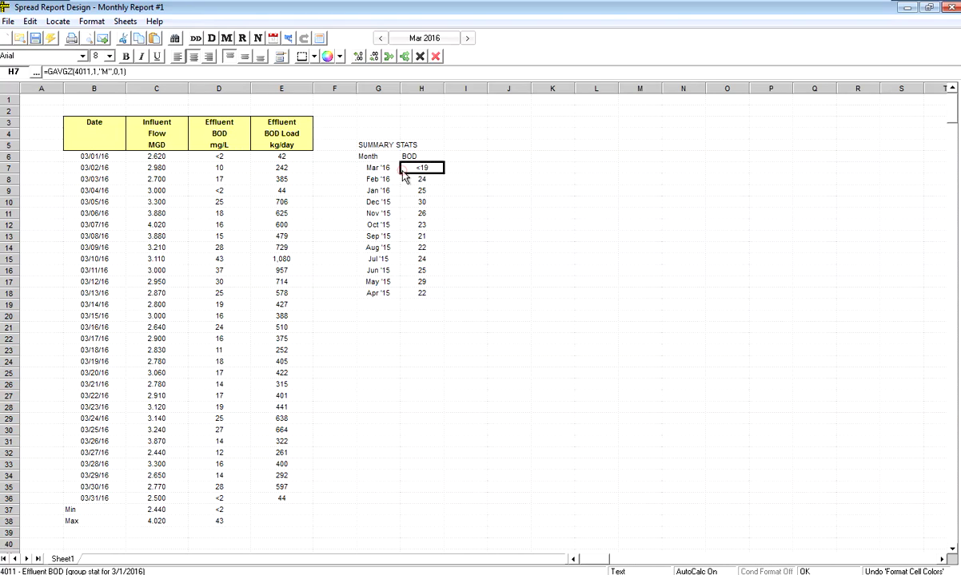
pyautogui.click(359, 145)
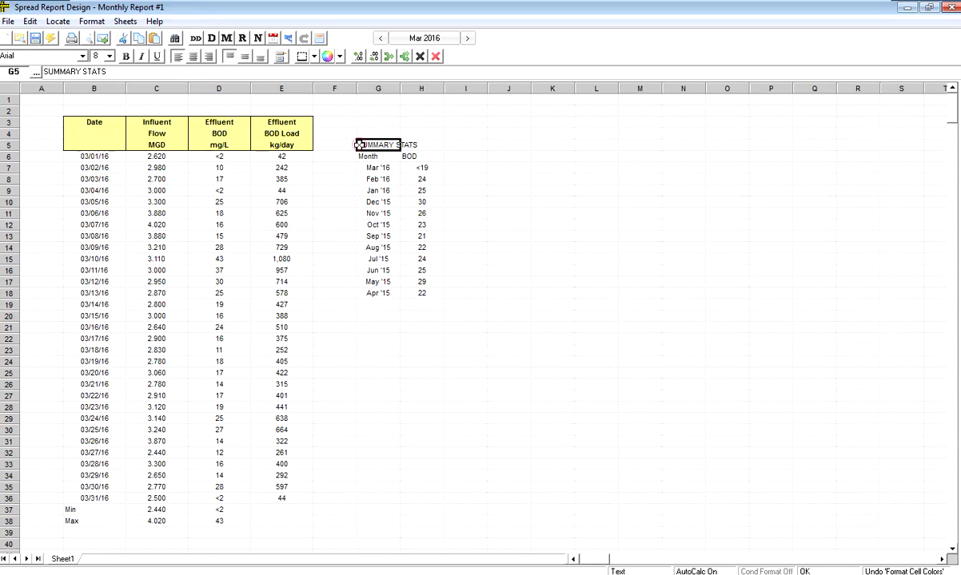
pyautogui.click(126, 56)
pyautogui.click(366, 157)
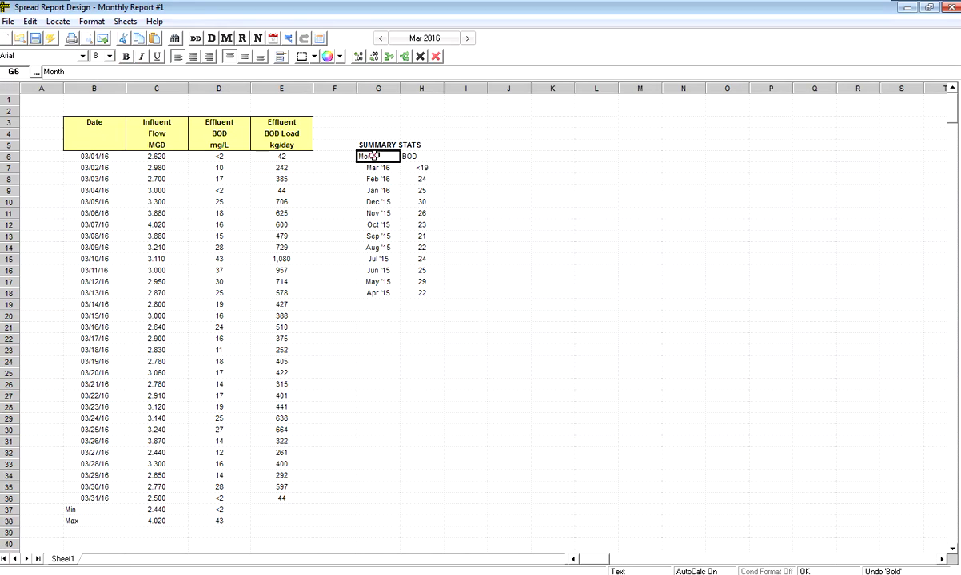
pyautogui.click(352, 144)
pyautogui.moveTo(351, 143); pyautogui.dragTo(416, 141)
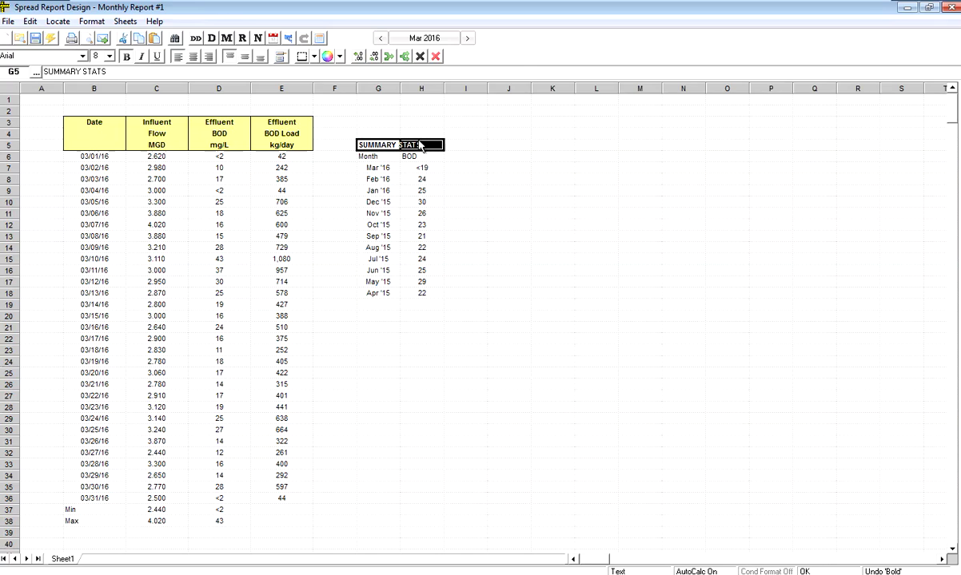
pyautogui.click(389, 57)
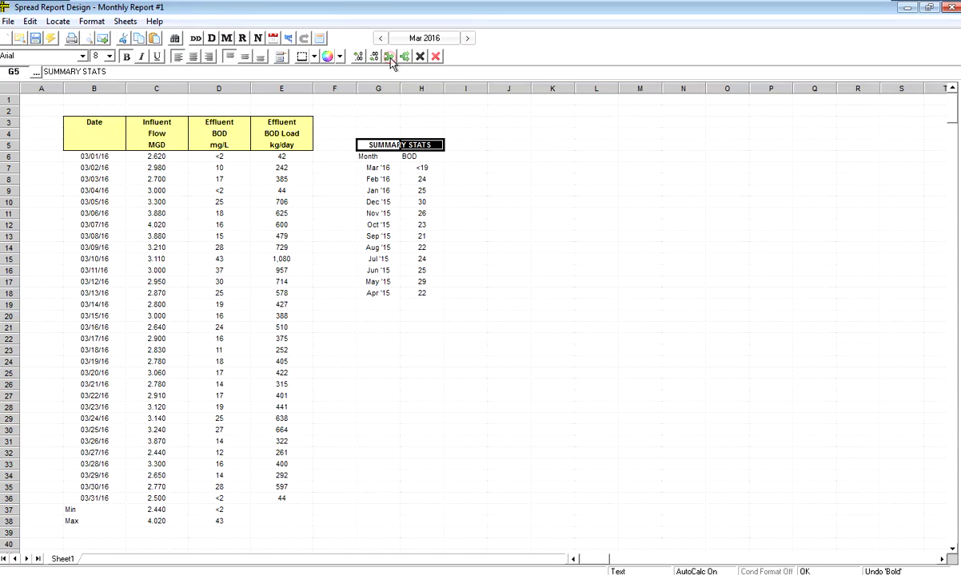
pyautogui.click(408, 179)
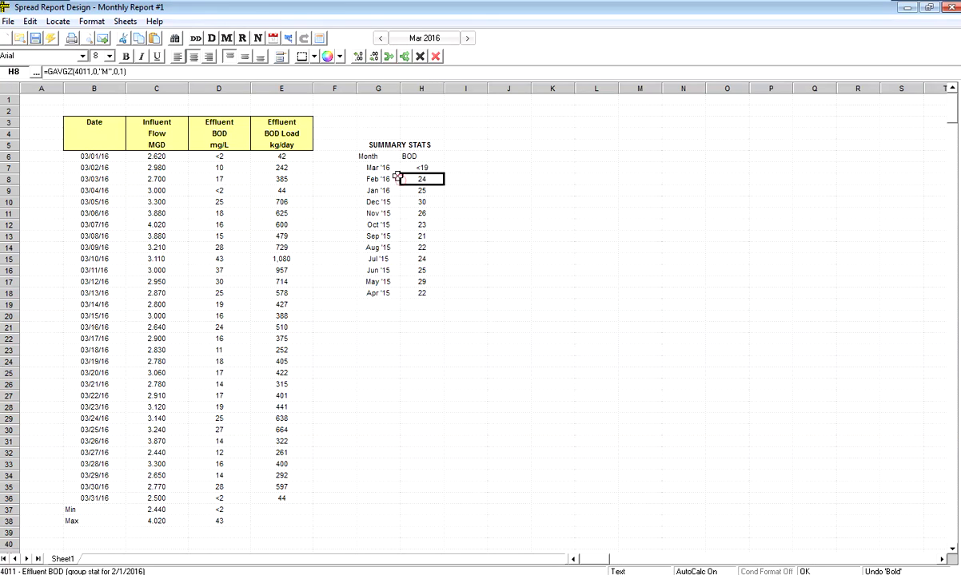
# - Widen columns G and H together to the same width
pyautogui.click(395, 88)
pyautogui.keyDown('shift'); pyautogui.click(421, 88); pyautogui.keyUp('shift')
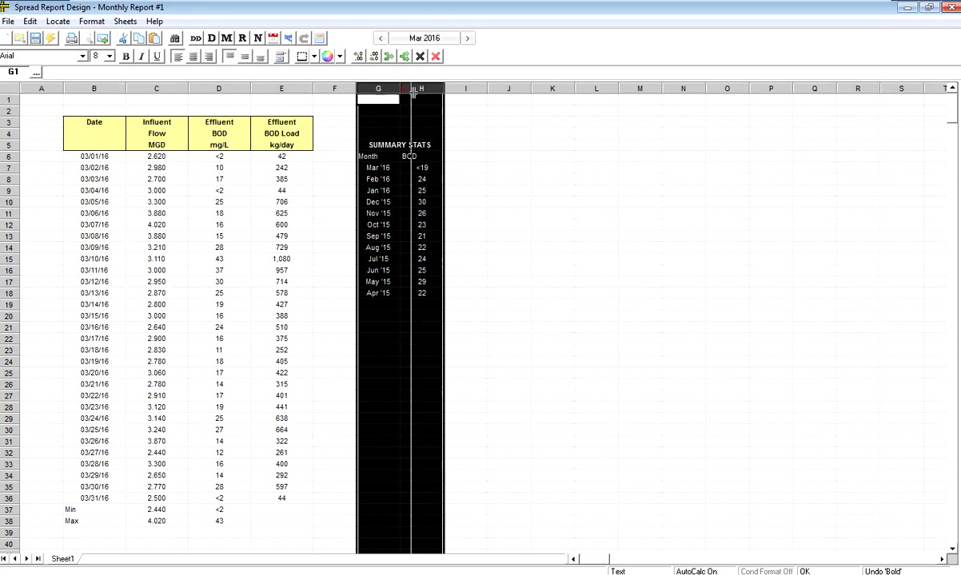
pyautogui.moveTo(400, 88); pyautogui.dragTo(418, 89)
pyautogui.click(396, 212)
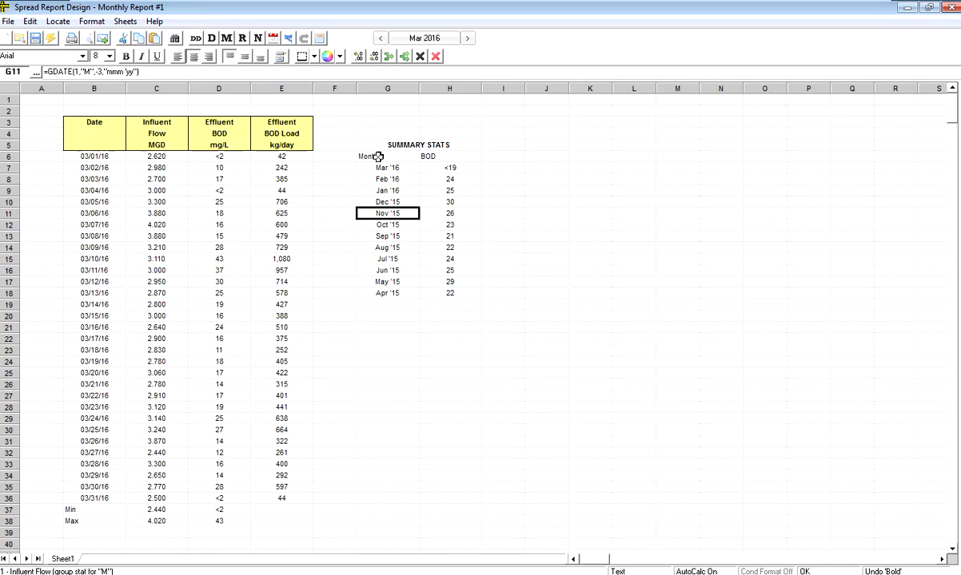
# - Outline the SUMMARY STATS title and put borders on every cell of G6:H18
pyautogui.moveTo(359, 145); pyautogui.dragTo(444, 149)
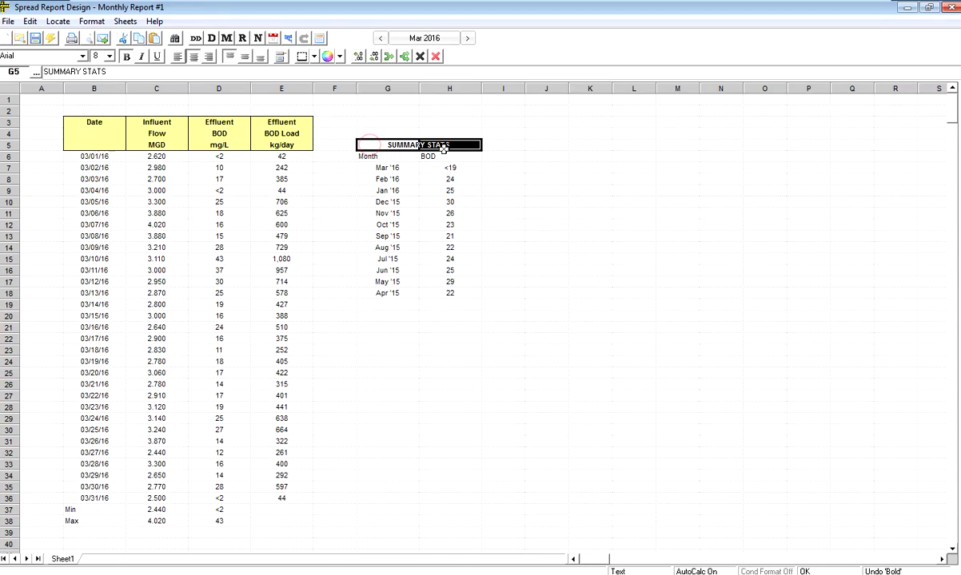
pyautogui.click(315, 56)
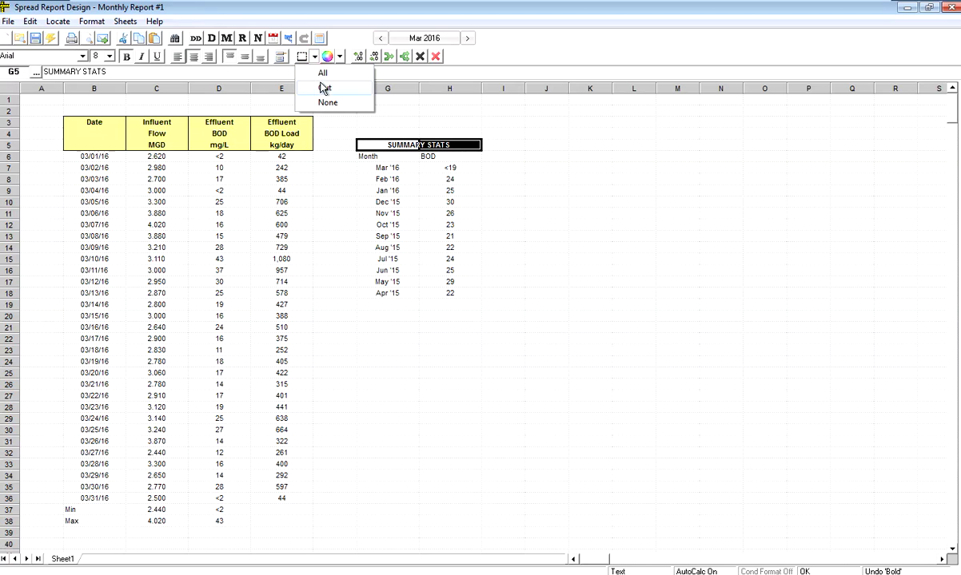
pyautogui.click(325, 89)
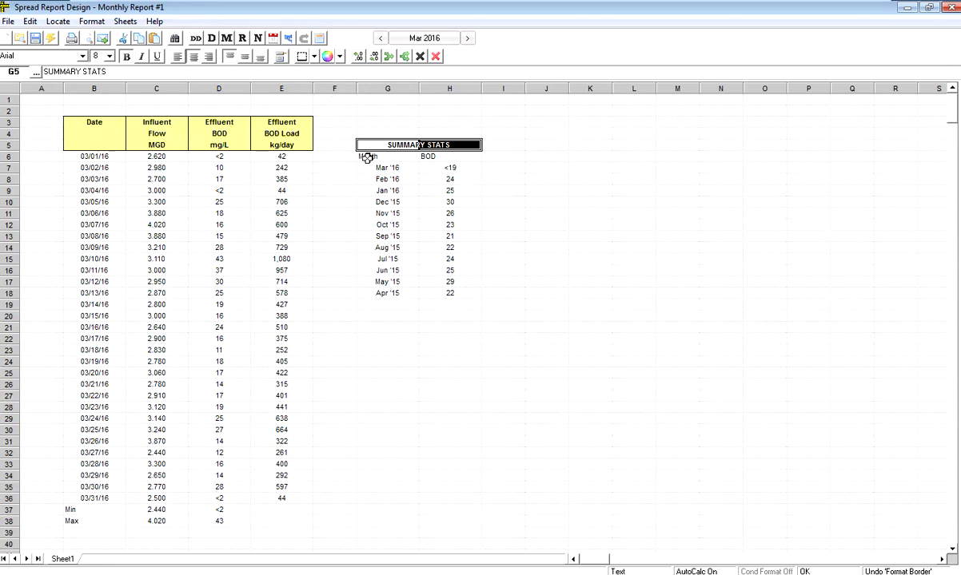
pyautogui.moveTo(361, 156); pyautogui.dragTo(454, 291)
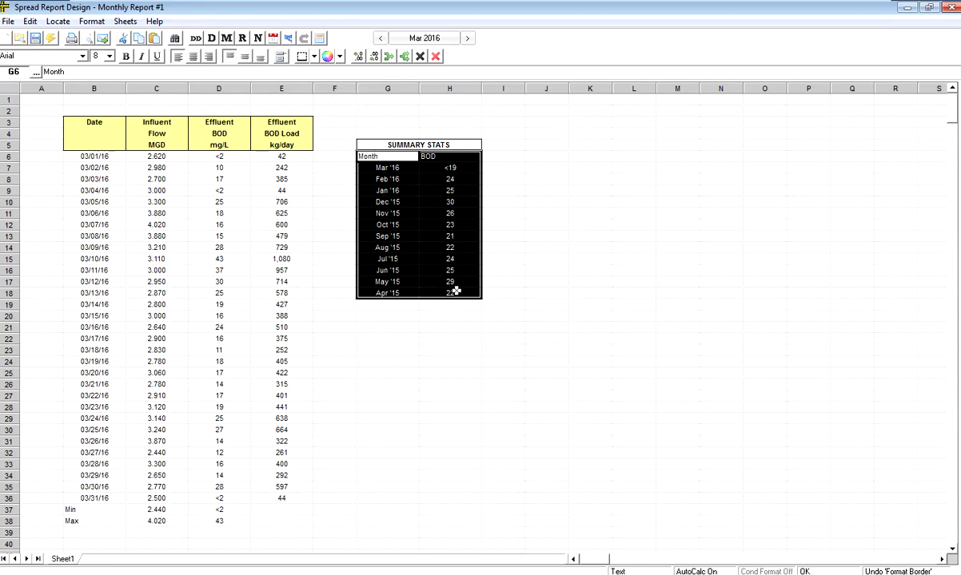
pyautogui.click(314, 56)
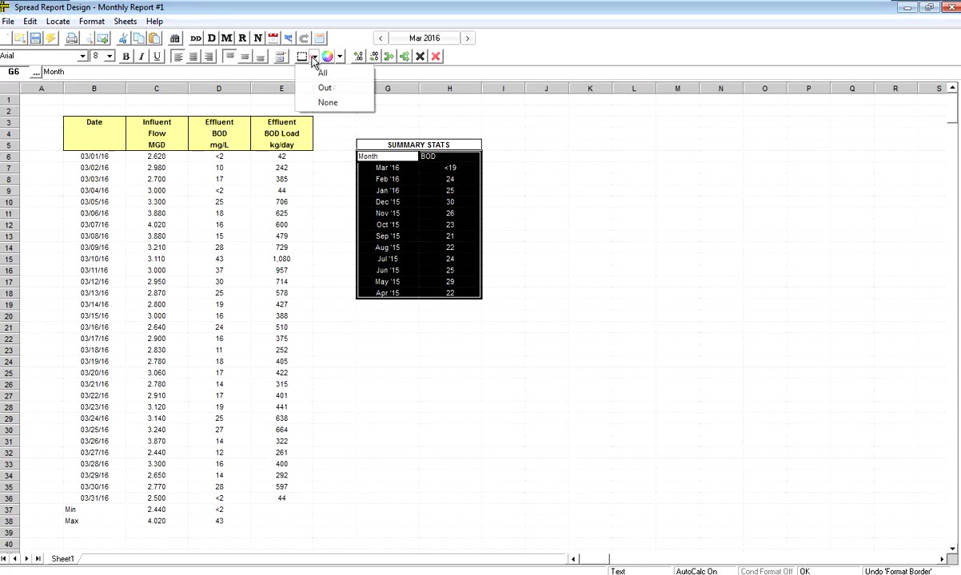
pyautogui.click(321, 74)
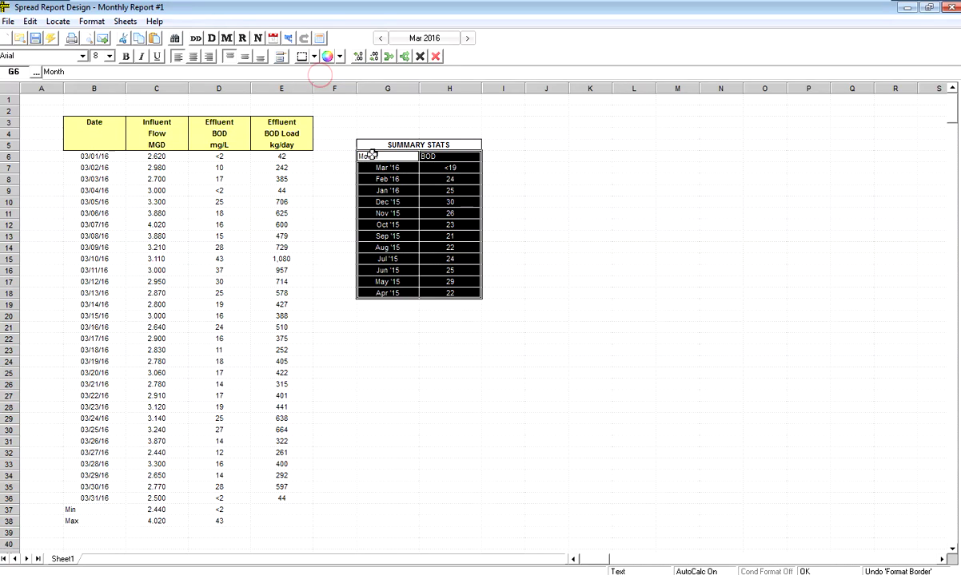
pyautogui.click(410, 156)
# - Centre and bold the Month and BOD header labels
pyautogui.moveTo(410, 156); pyautogui.dragTo(425, 156)
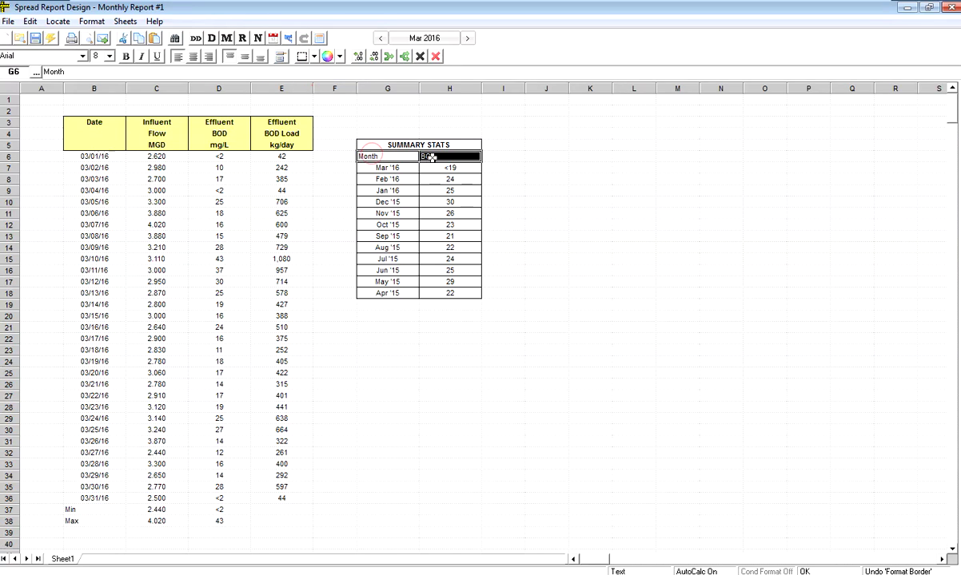
pyautogui.click(192, 56)
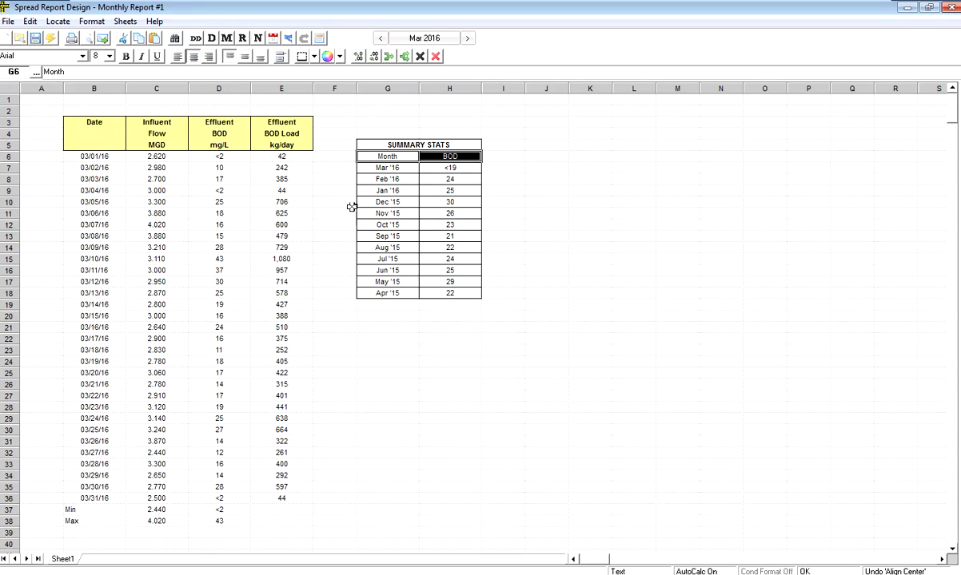
pyautogui.click(330, 190)
pyautogui.moveTo(371, 157); pyautogui.dragTo(441, 157)
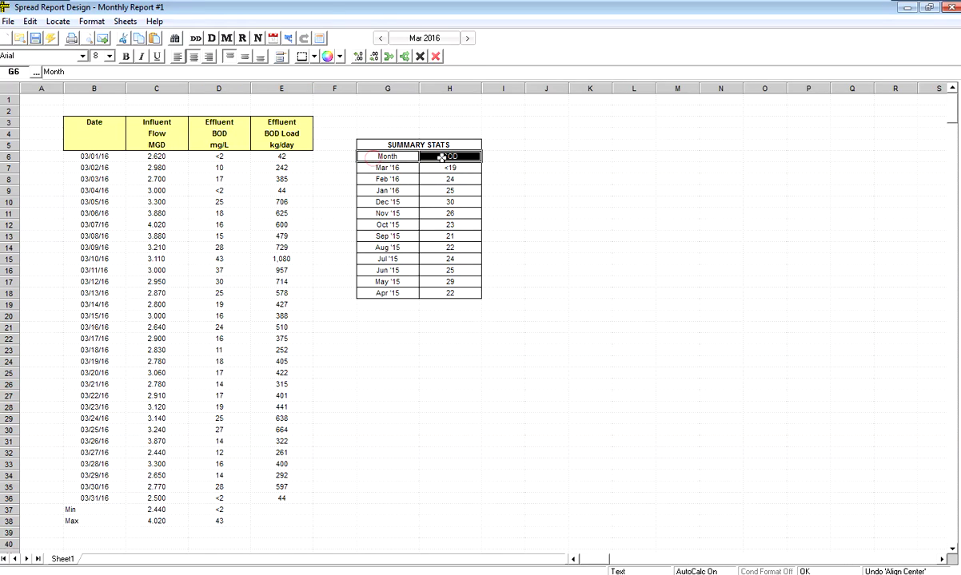
pyautogui.click(126, 56)
pyautogui.click(509, 327)
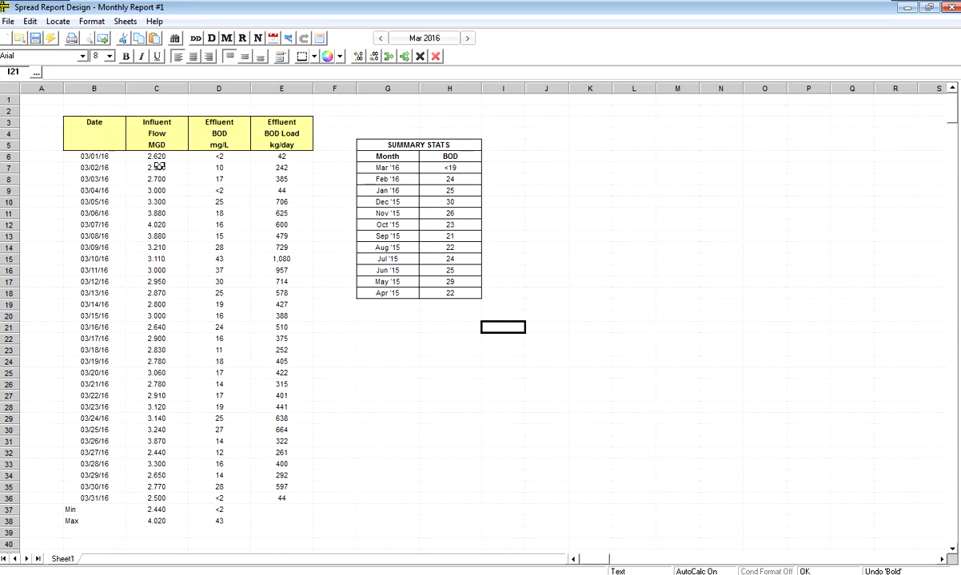
# - Rotate the Date header in B3 vertically and align it to the middle of its cell
pyautogui.moveTo(91, 123); pyautogui.dragTo(83, 144)
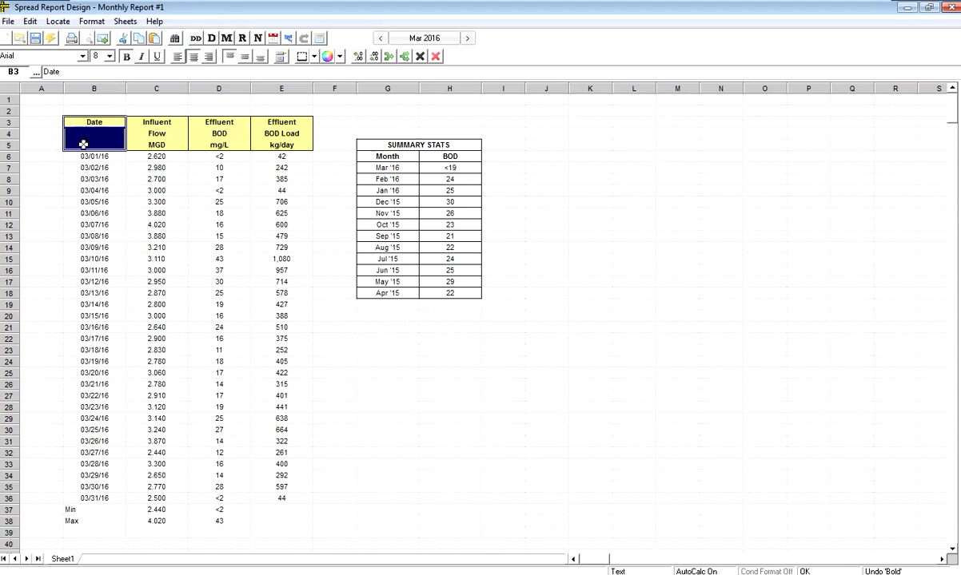
pyautogui.click(389, 56)
pyautogui.click(288, 39)
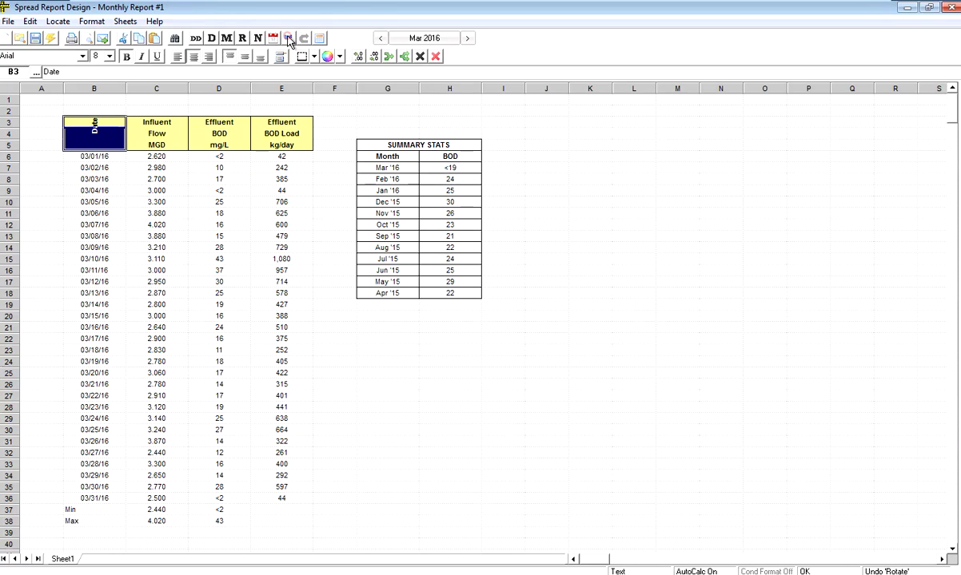
pyautogui.click(245, 61)
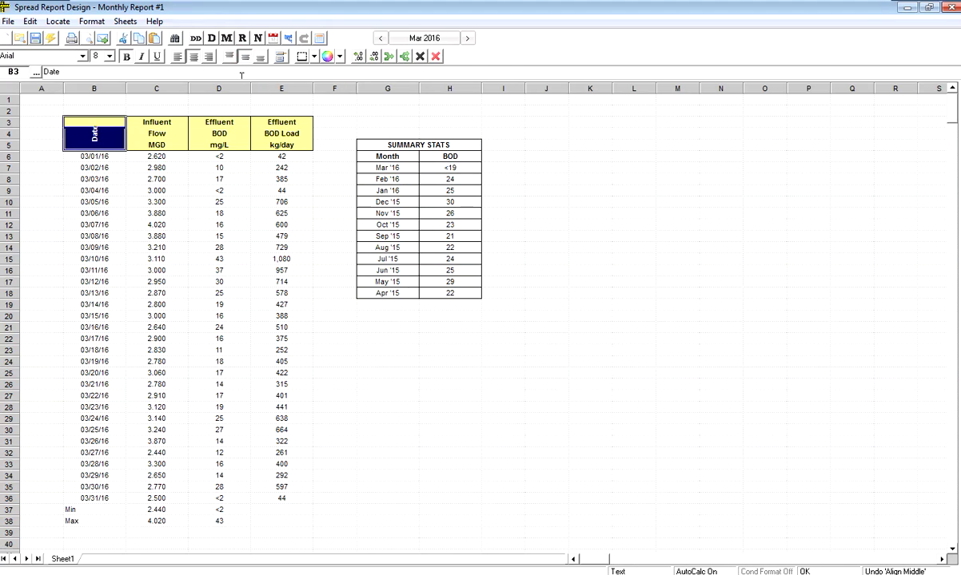
pyautogui.click(191, 204)
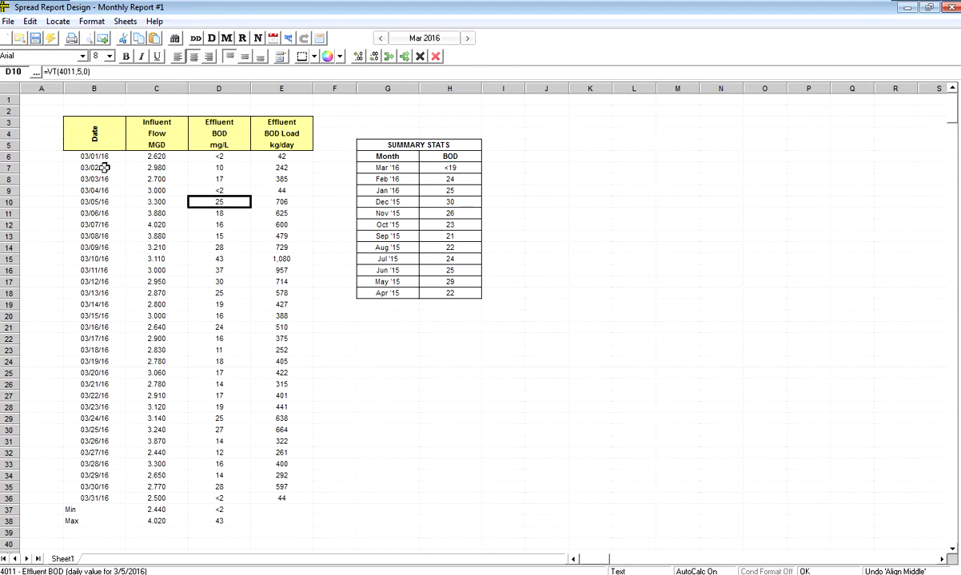
# - Apply all borders to the daily data range B6:E38
pyautogui.moveTo(101, 158); pyautogui.dragTo(282, 516)
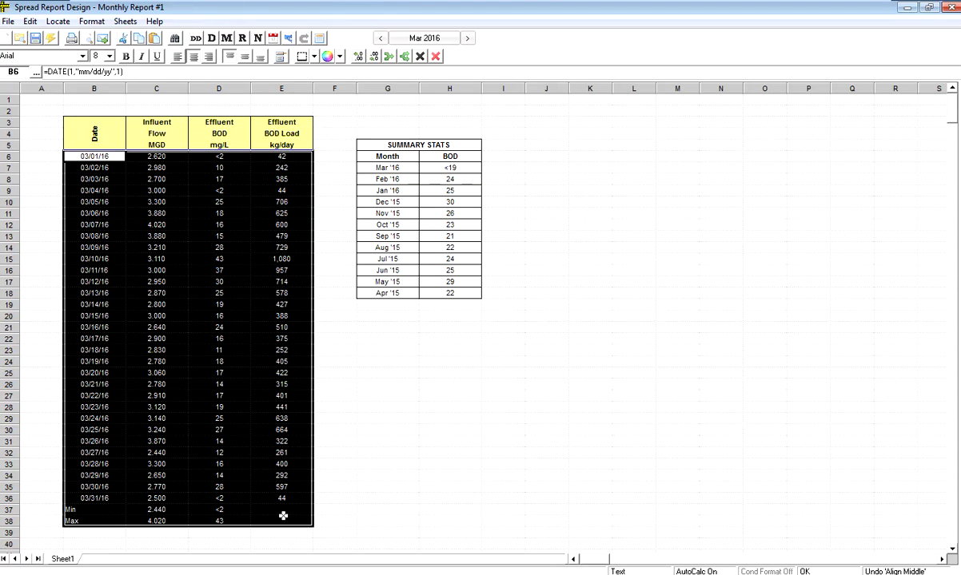
pyautogui.click(314, 55)
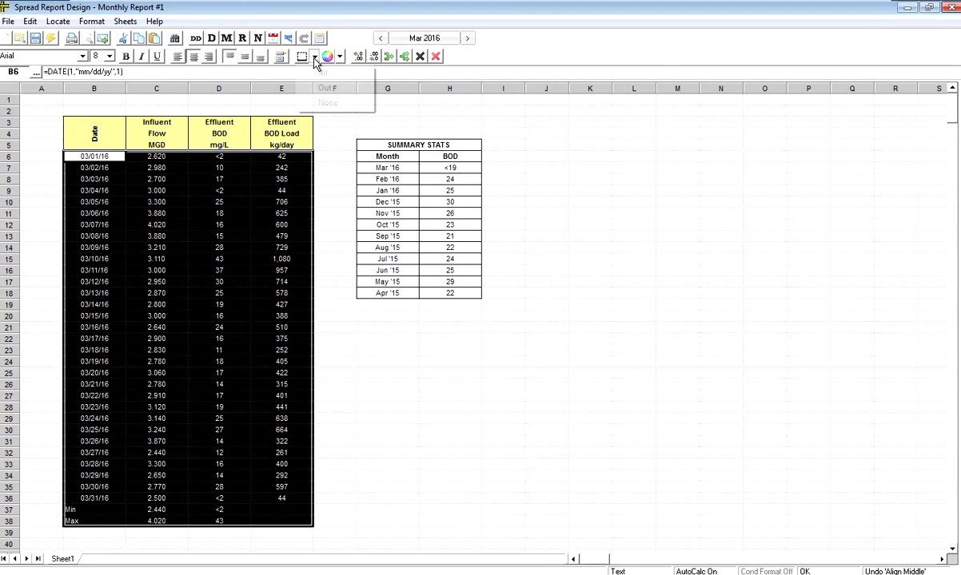
pyautogui.click(318, 72)
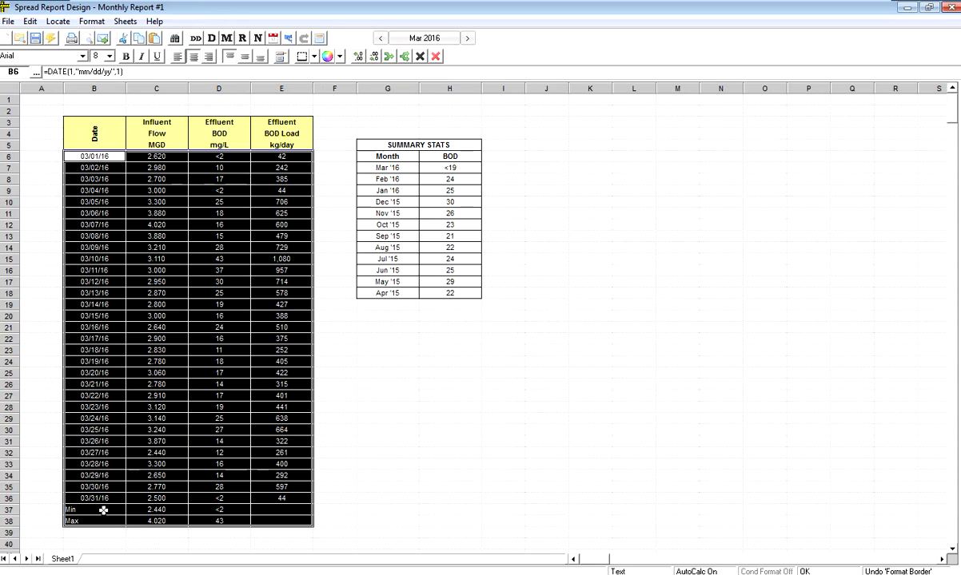
# - Centre the Min and Max labels in B37:B38
pyautogui.moveTo(96, 510); pyautogui.dragTo(96, 521)
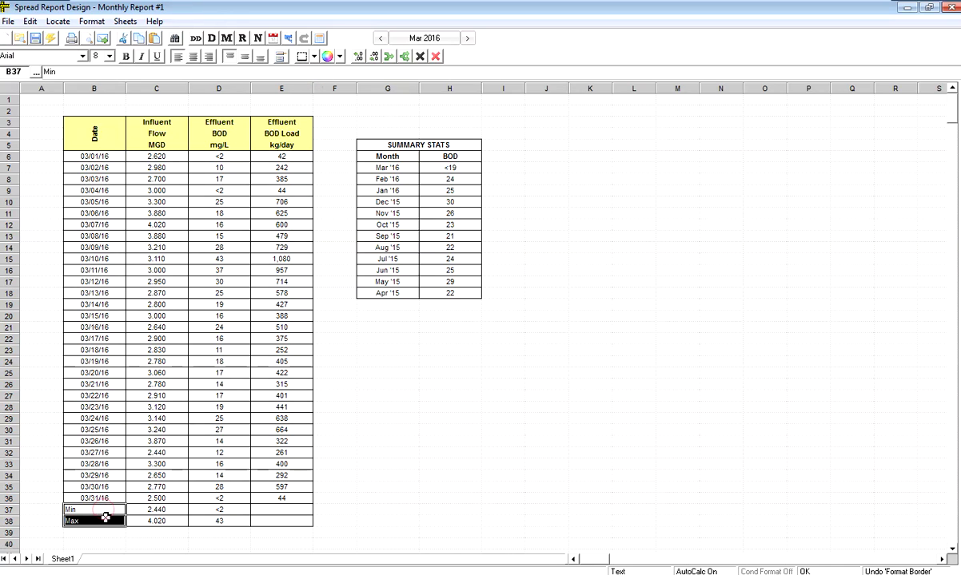
pyautogui.click(192, 56)
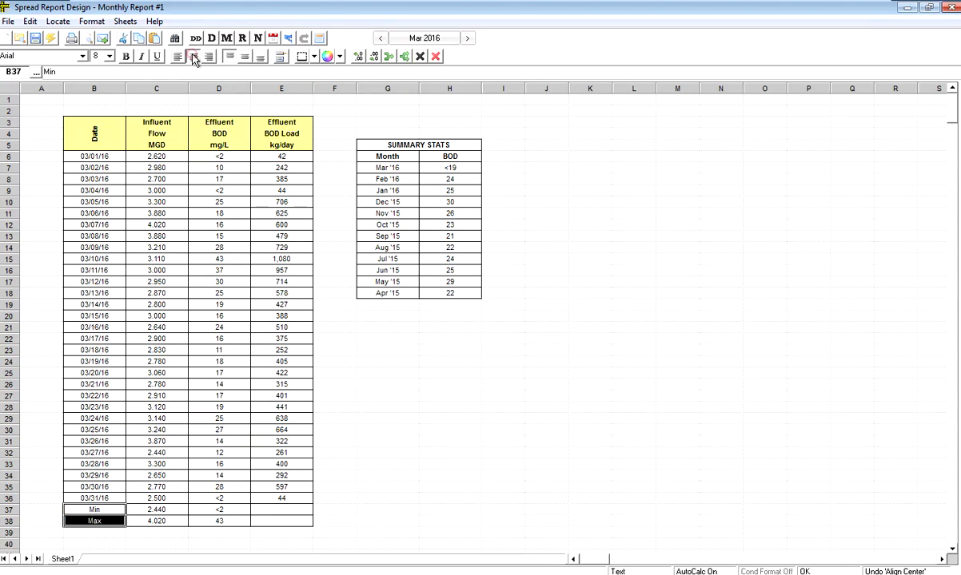
pyautogui.click(398, 337)
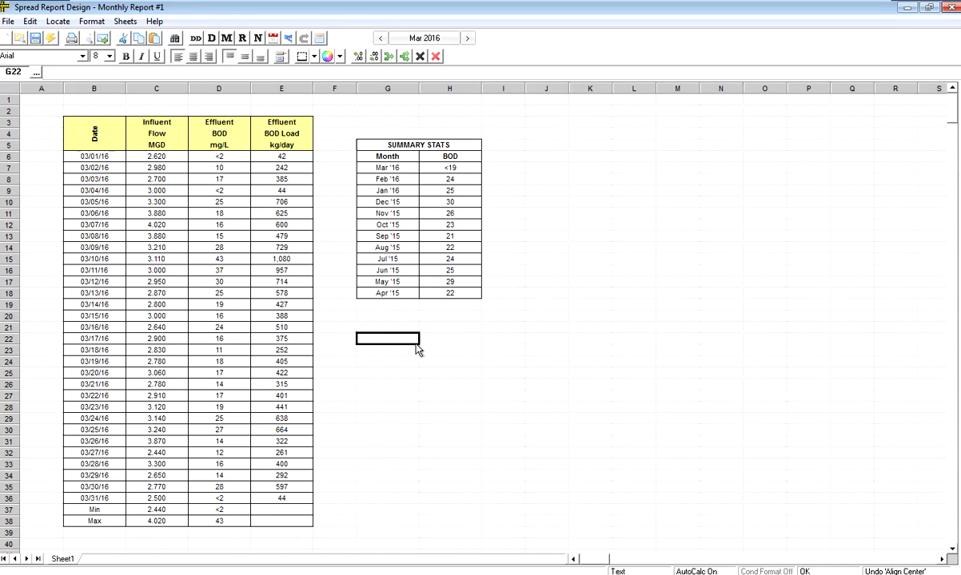
# - Shade alternate rows of B6:E36 with the light off-white yellow background
pyautogui.click(98, 158)
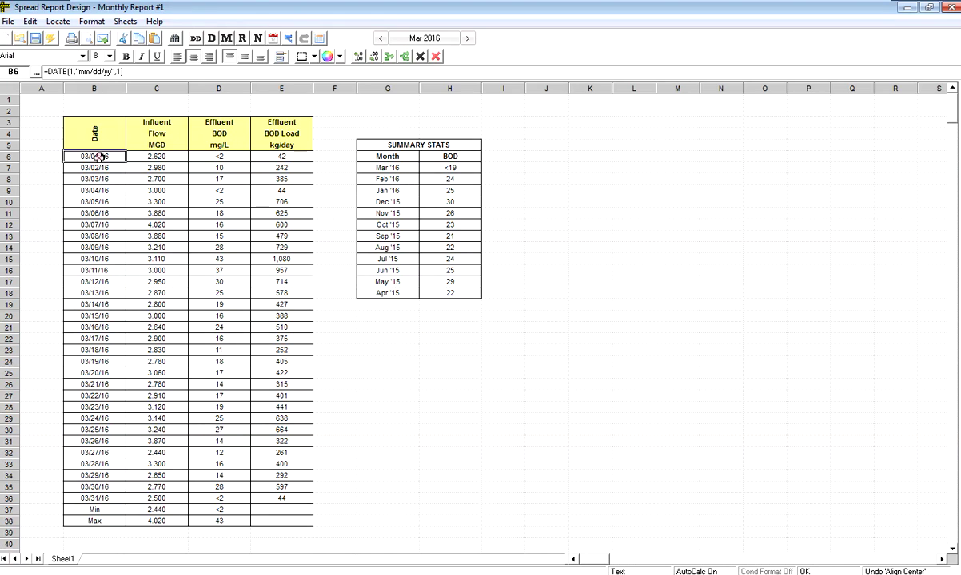
pyautogui.moveTo(98, 158); pyautogui.dragTo(288, 495)
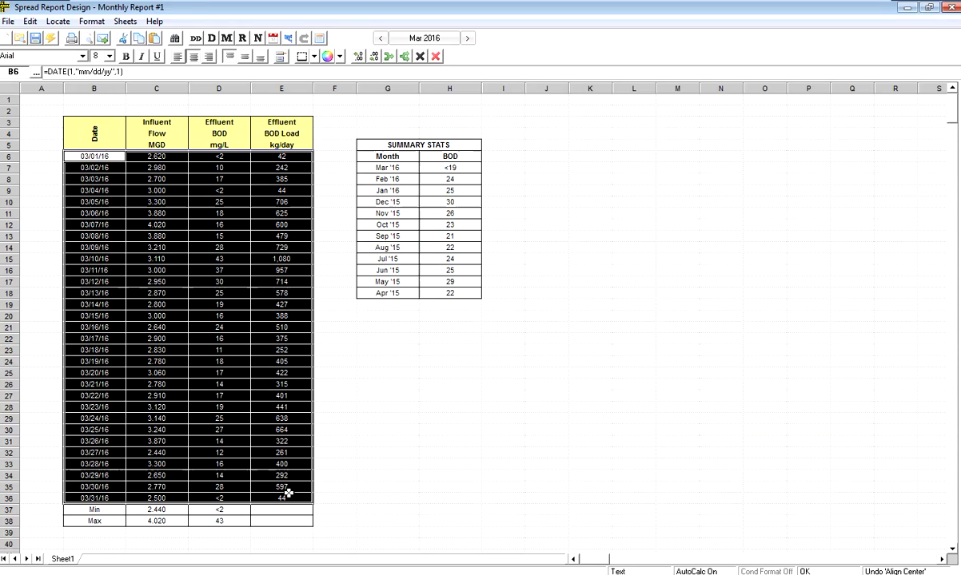
pyautogui.click(326, 57)
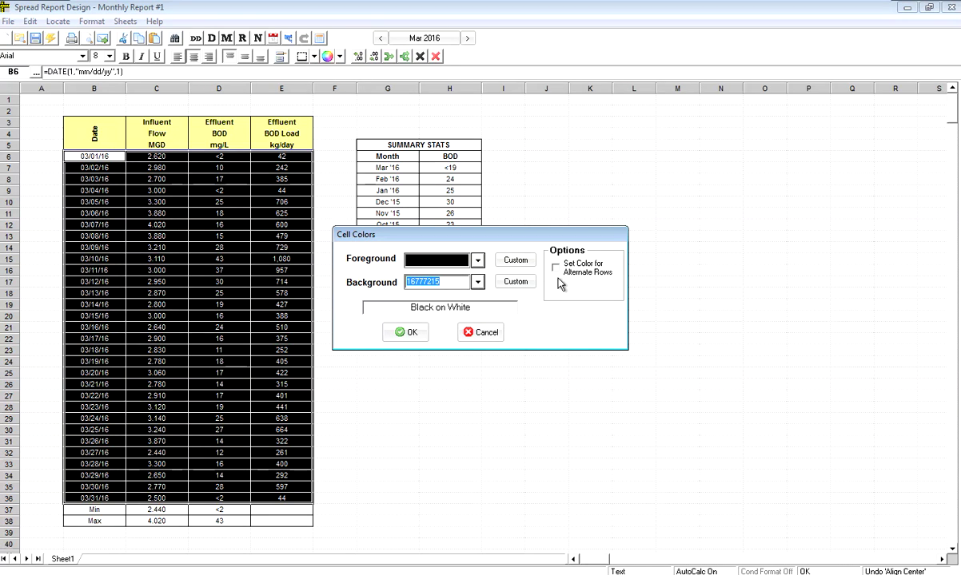
pyautogui.click(477, 283)
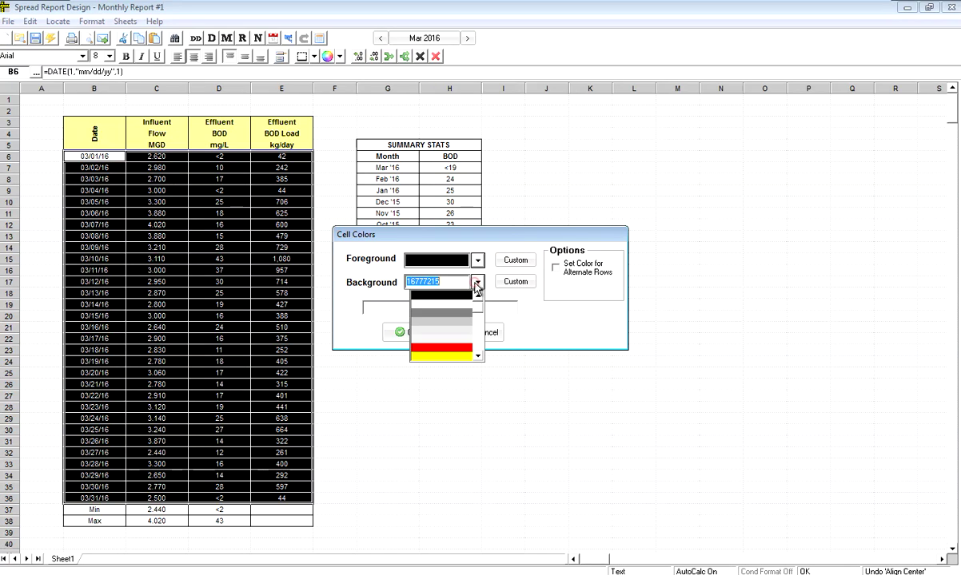
pyautogui.click(477, 356)
pyautogui.click(477, 356)
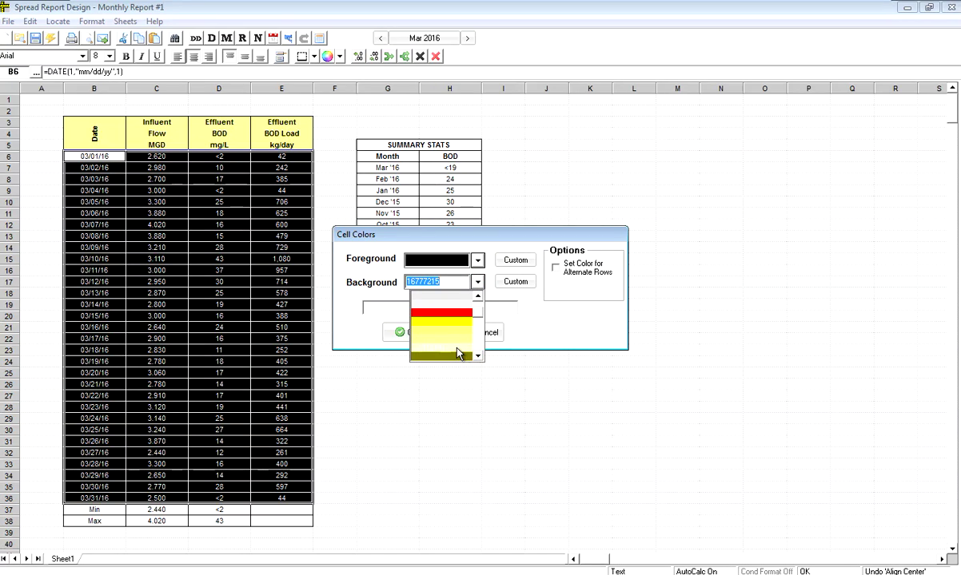
pyautogui.click(447, 344)
pyautogui.click(556, 267)
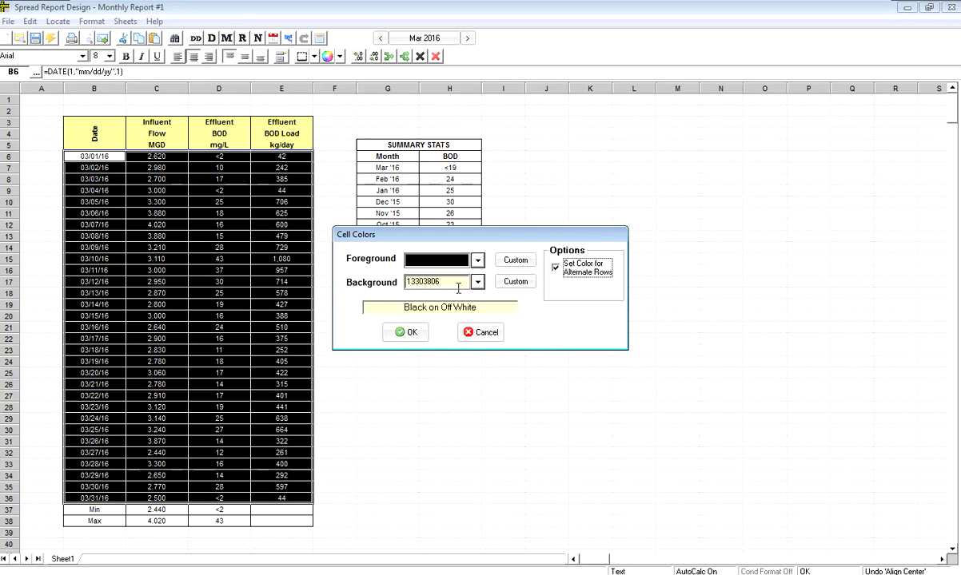
pyautogui.click(422, 332)
pyautogui.click(440, 349)
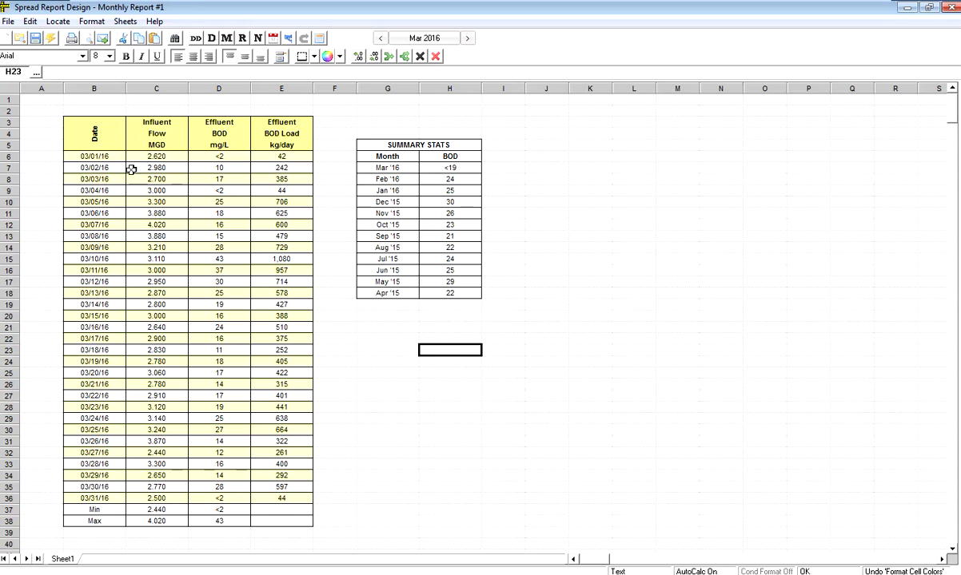
pyautogui.click(86, 179)
pyautogui.moveTo(88, 248); pyautogui.dragTo(257, 248)
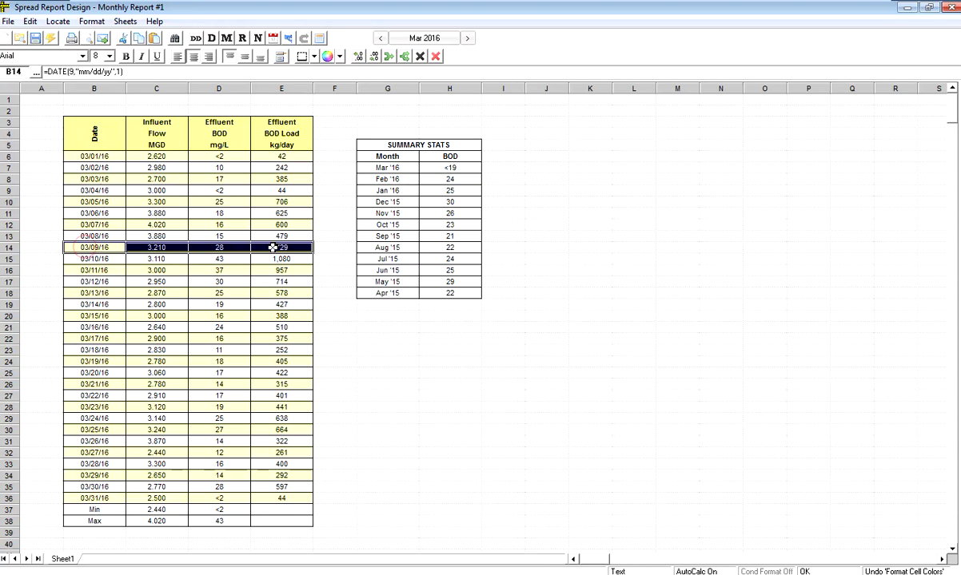
pyautogui.click(95, 271)
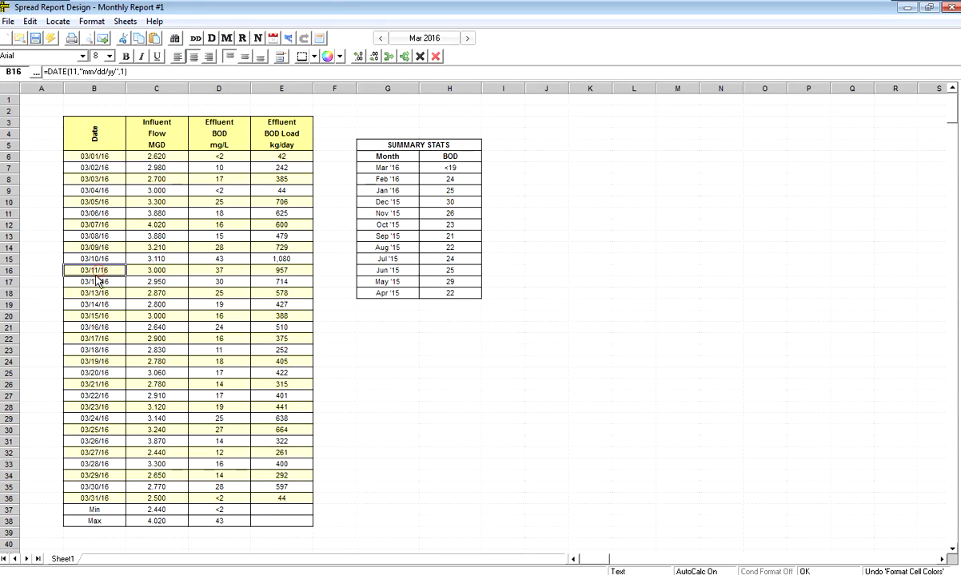